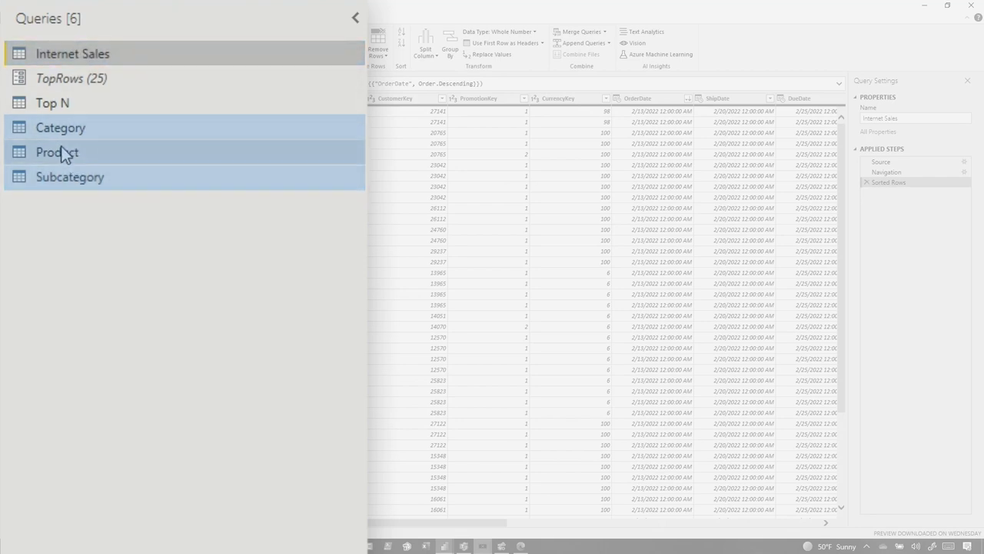
# Inspect the TopRows parameter's settings and view the Top N table of 100–1000 plus IWantMore
pyautogui.click(109, 83)
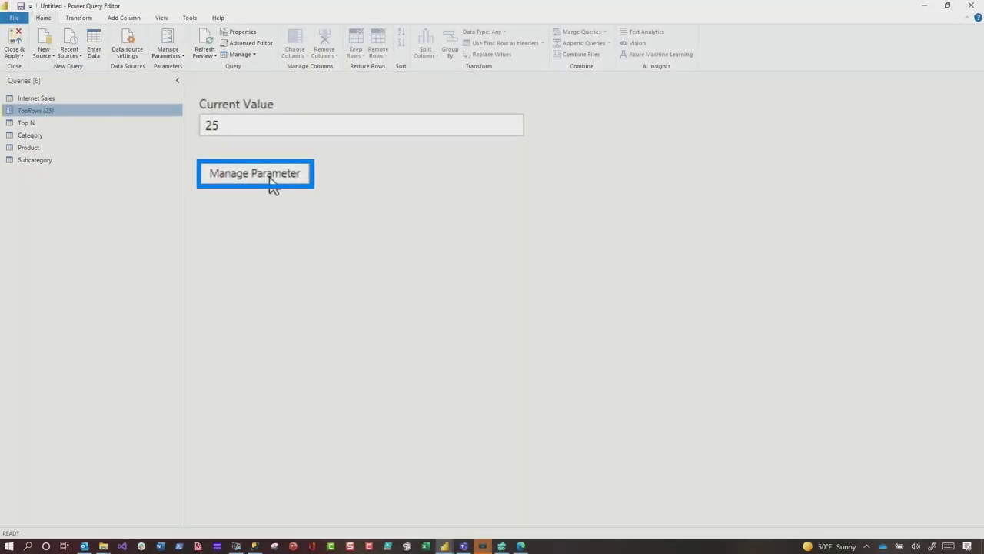
pyautogui.click(271, 185)
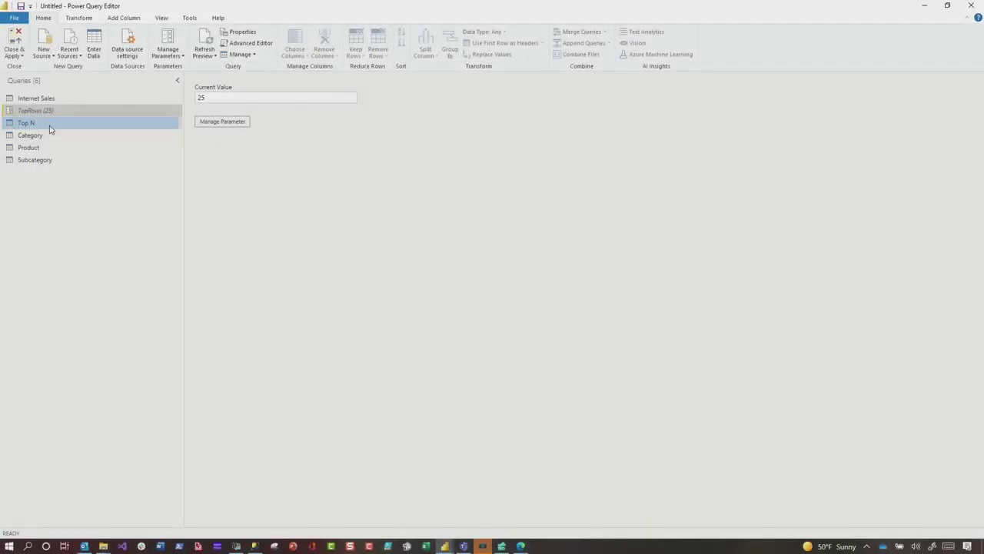
pyautogui.click(49, 128)
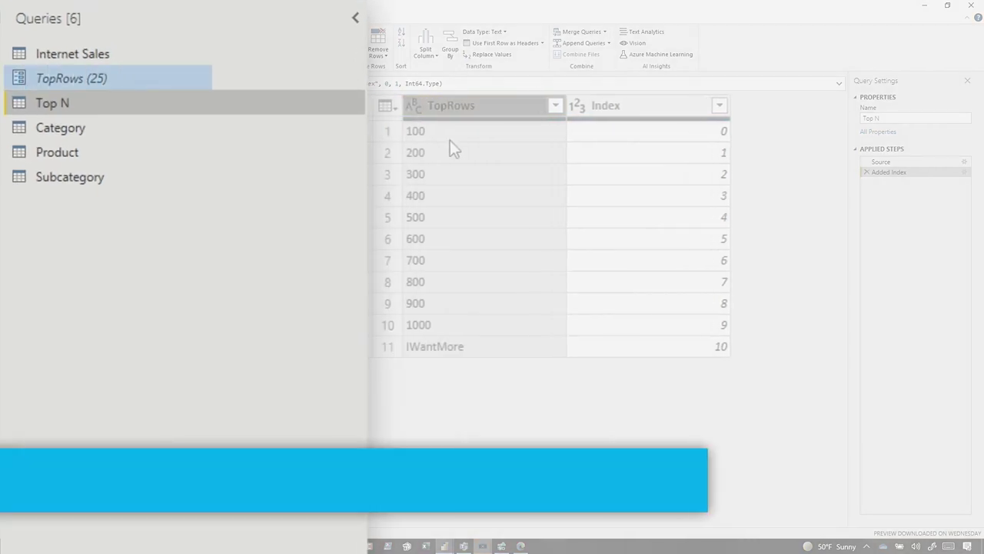
# Keep only the top 10 rows of the Internet Sales query
pyautogui.click(40, 78)
pyautogui.click(58, 103)
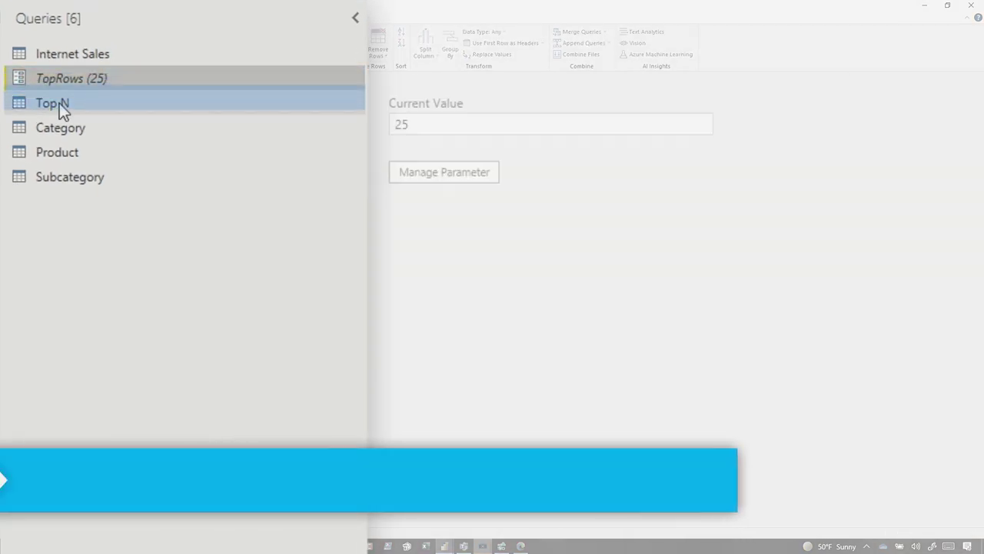
pyautogui.click(78, 49)
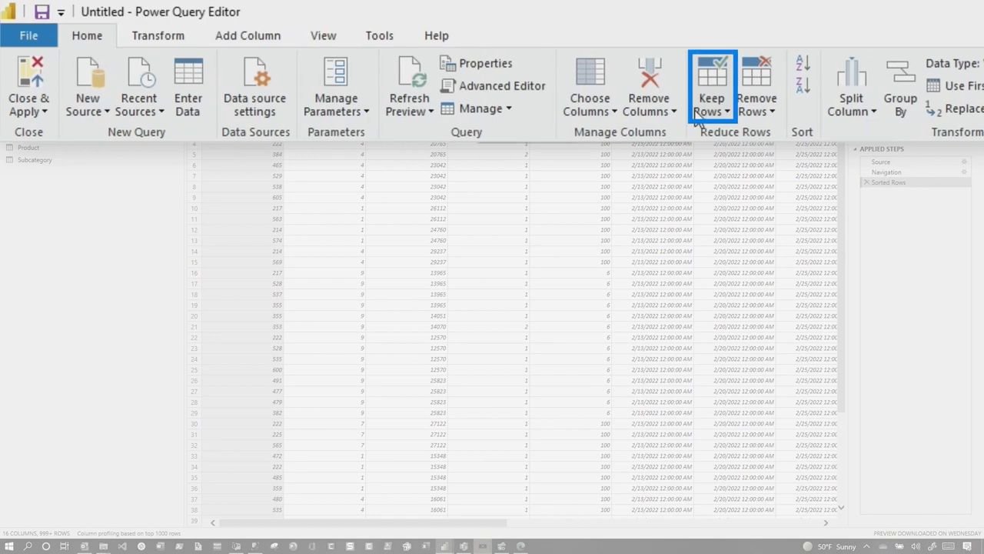
pyautogui.click(697, 111)
pyautogui.click(650, 131)
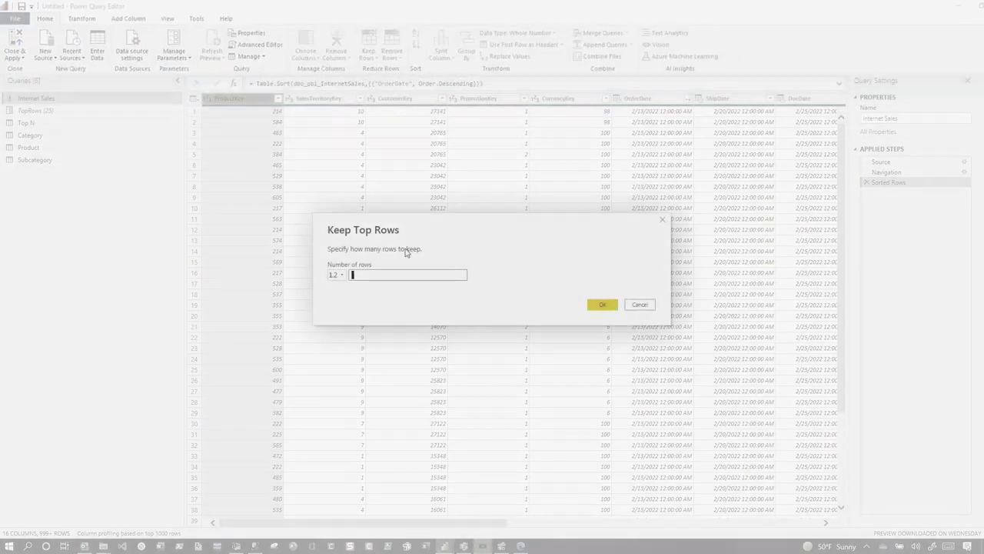
pyautogui.write('10')
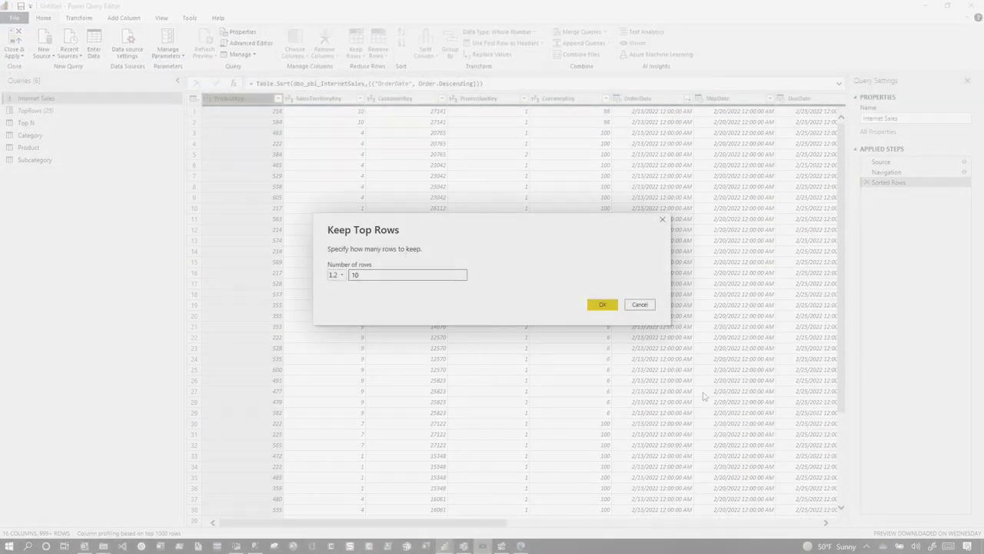
pyautogui.click(602, 305)
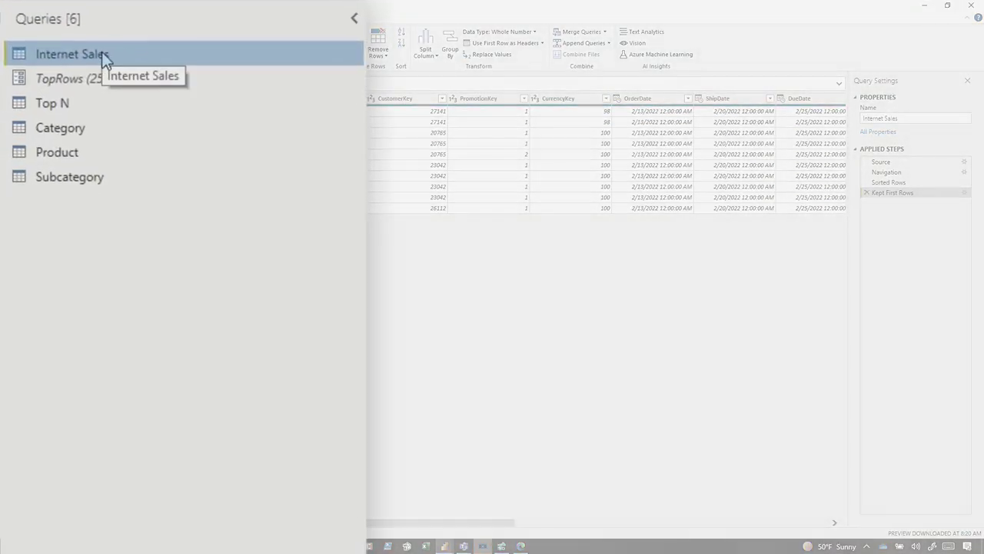
# In Advanced Editor, replace the fixed 10 in Table.FirstN with the TopRows parameter
pyautogui.rightClick(50, 98)
pyautogui.click(192, 393)
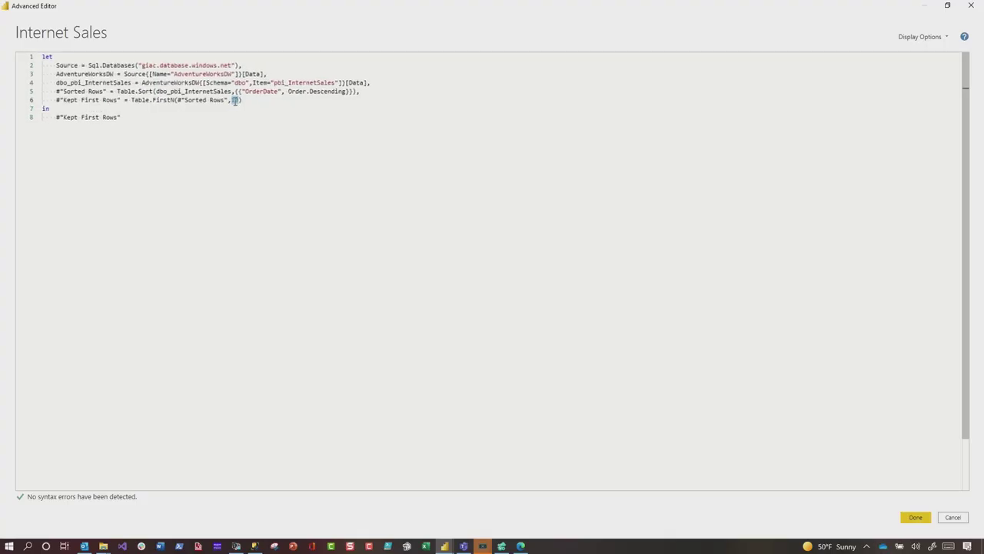
pyautogui.doubleClick(371, 131)
pyautogui.scroll(2, 370, 131)
pyautogui.write('Top')
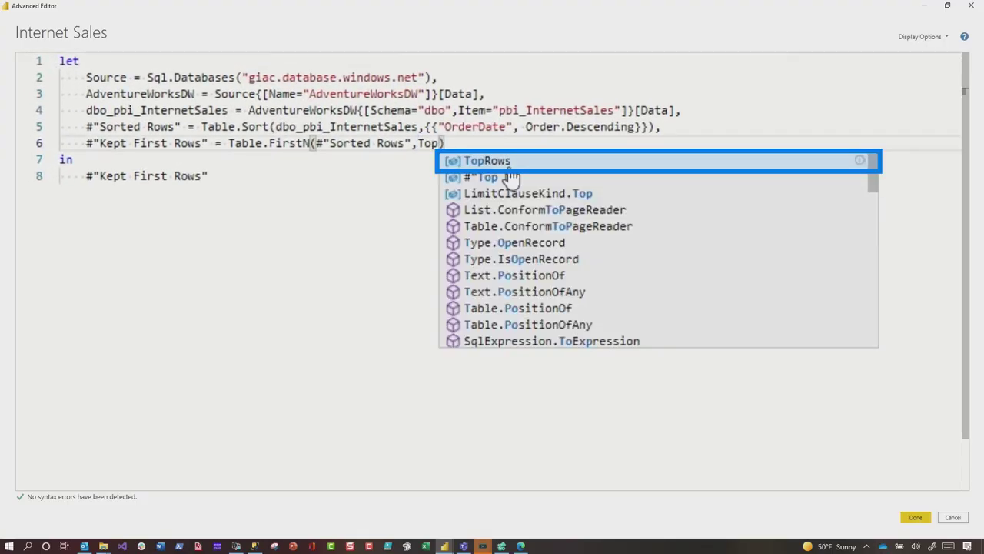
pyautogui.click(510, 161)
pyautogui.scroll(-2, 780, 464)
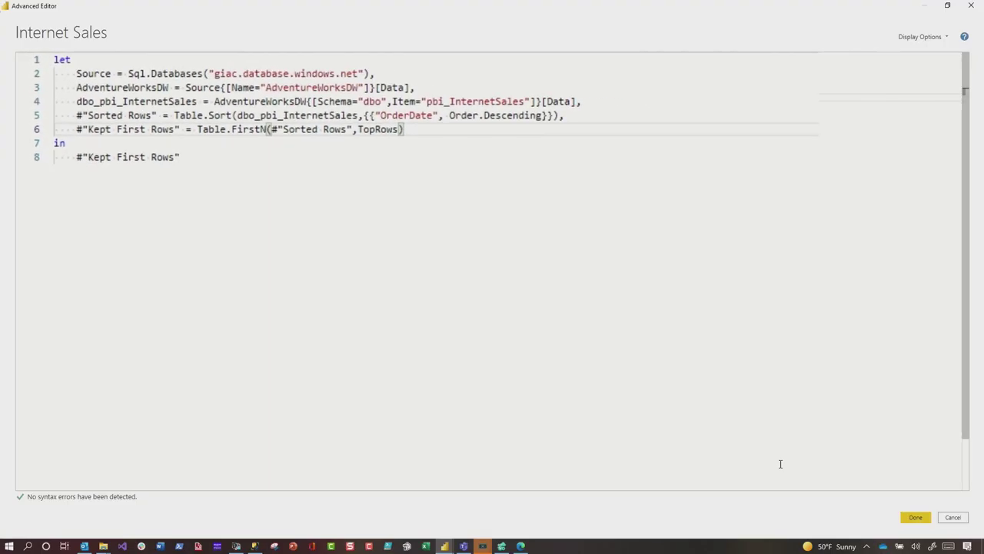
pyautogui.click(915, 517)
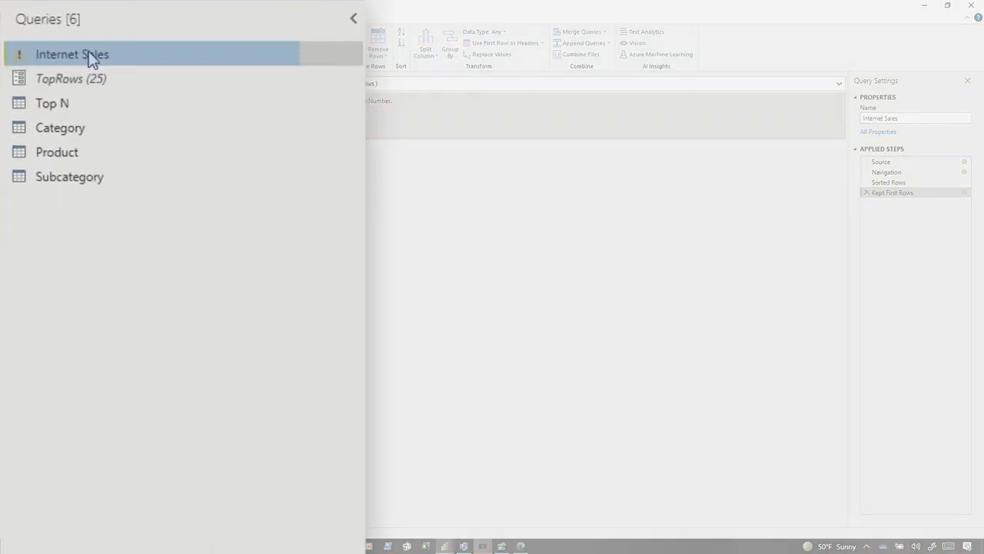
# Add a TopReturnRows step: 1 if TopRows is "IWantMore", else Number.From(TopRows)
pyautogui.rightClick(92, 60)
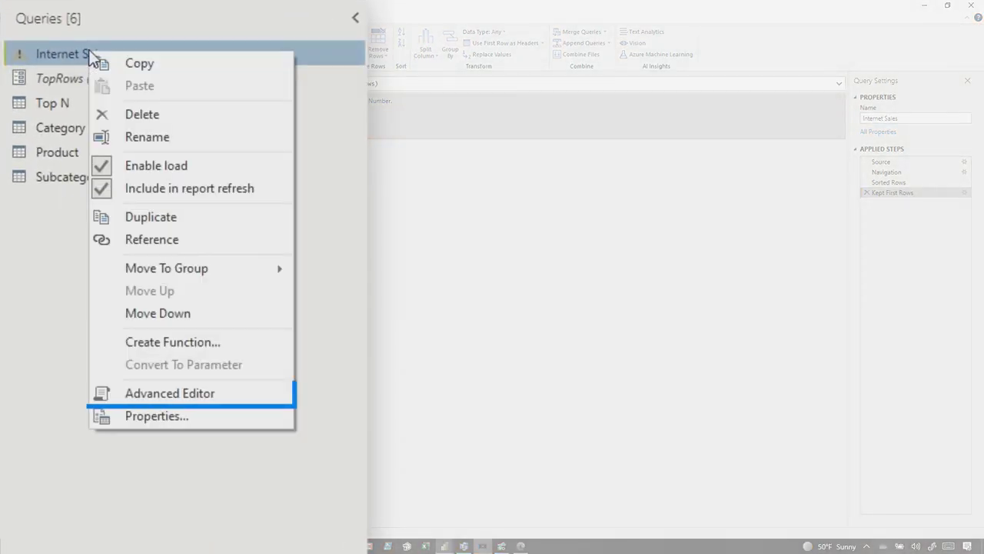
pyautogui.click(166, 396)
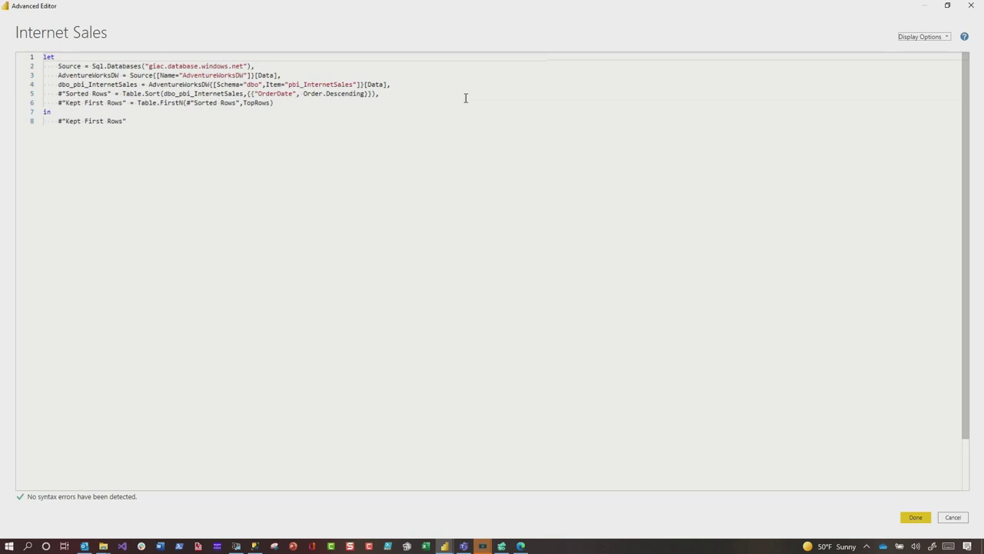
pyautogui.hotkey('ctrl', '+')
pyautogui.hotkey('ctrl', '+')
pyautogui.hotkey('ctrl', '+')
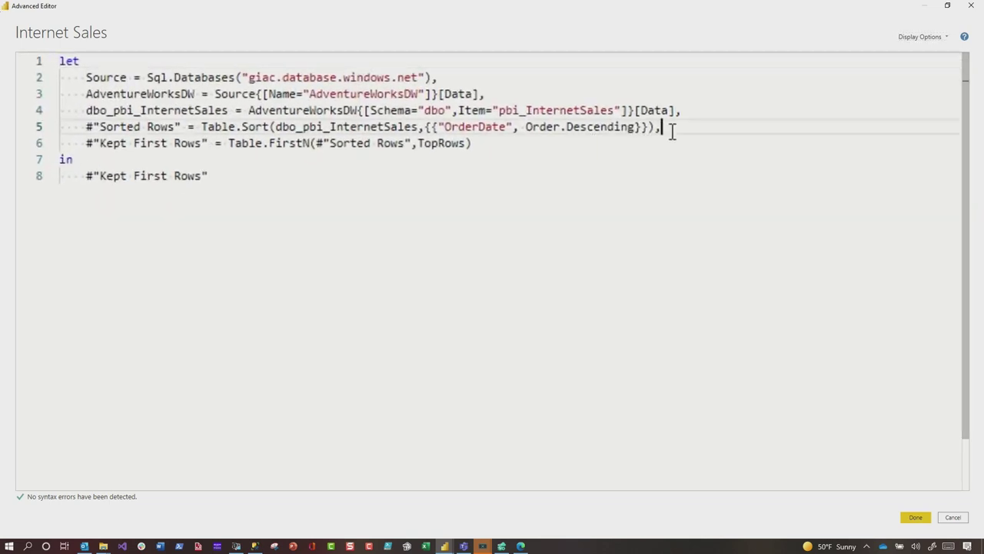
pyautogui.press('Return')
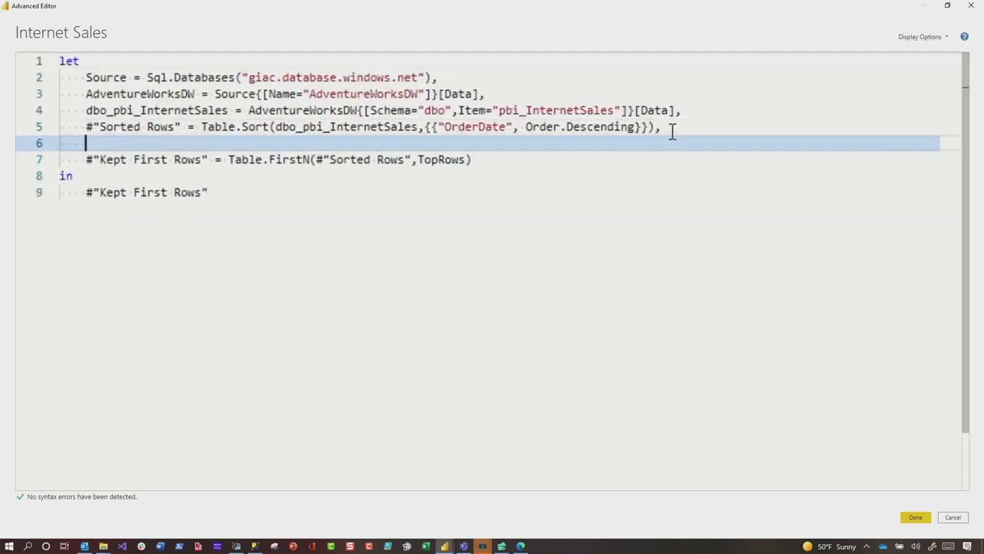
pyautogui.write('TopReturn')
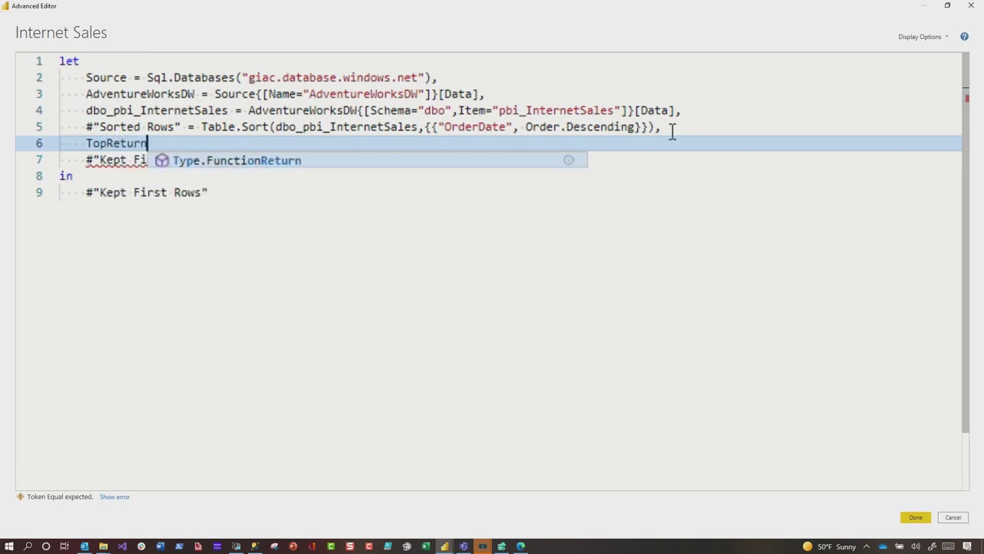
pyautogui.write('Rows = if')
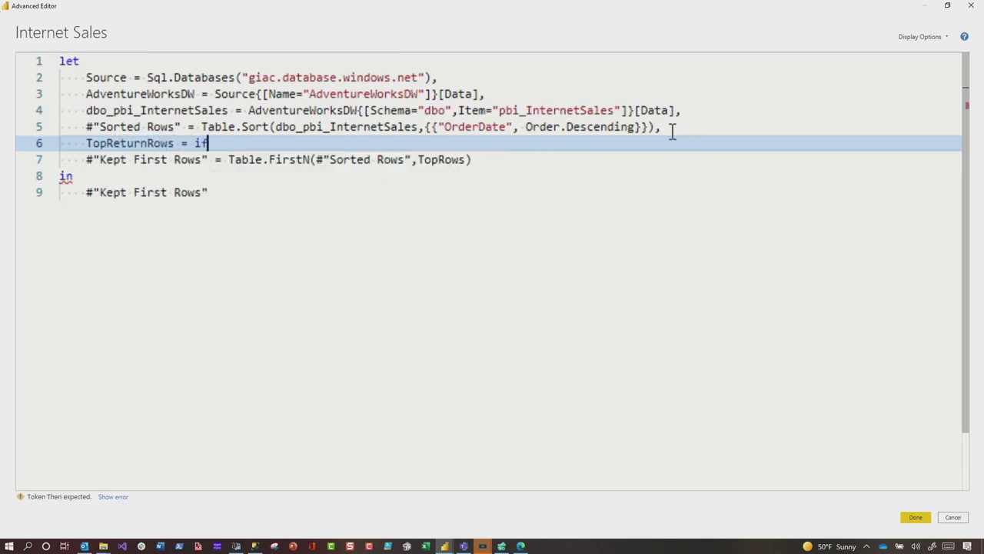
pyautogui.write(' Top')
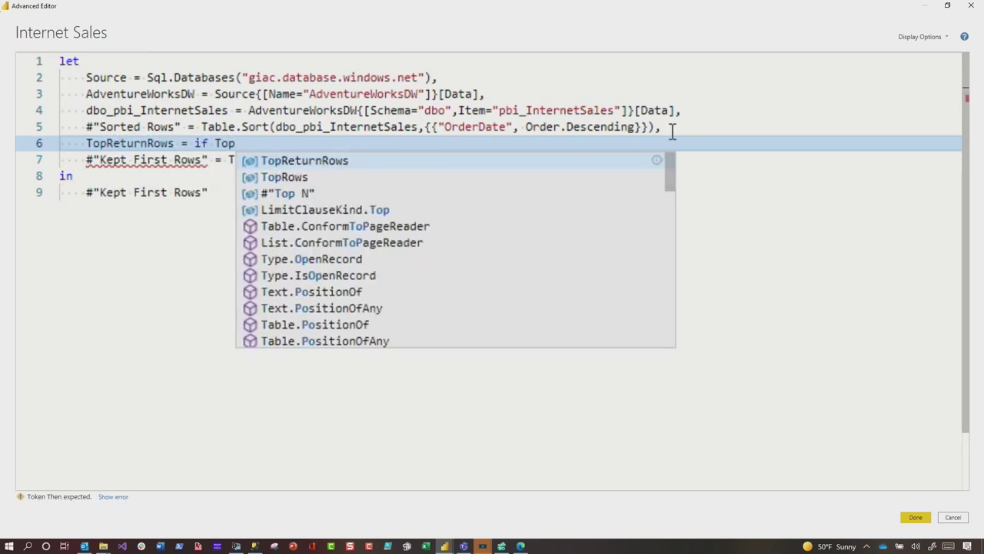
pyautogui.write('Rows = ')
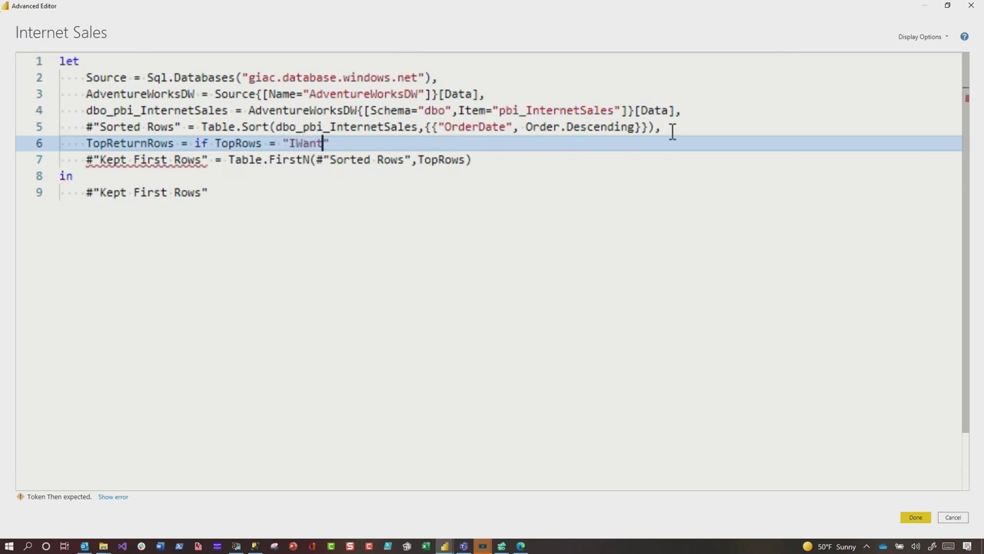
pyautogui.write('"IWantMore" then 1 else NumberFro')
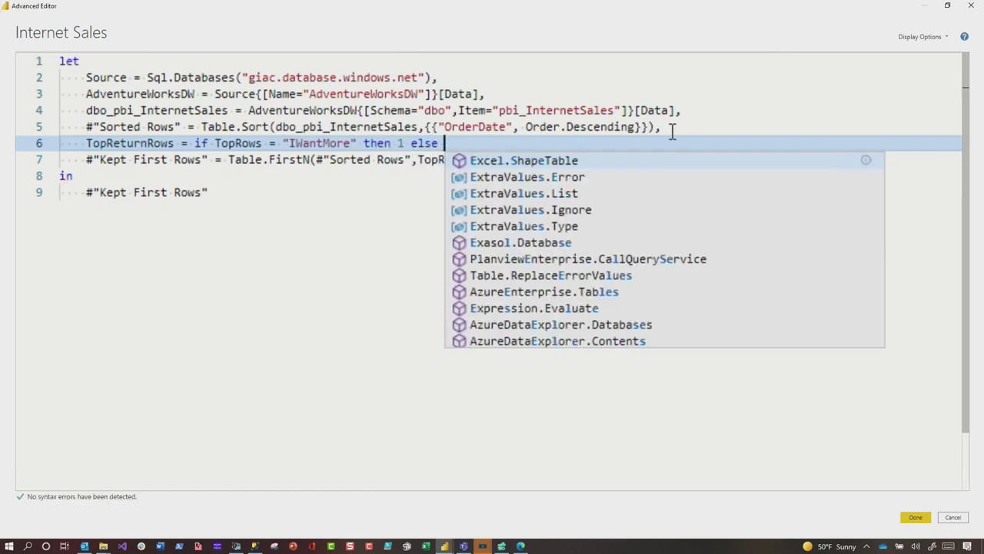
pyautogui.press('BackSpace')
pyautogui.press('BackSpace')
pyautogui.press('BackSpace')
pyautogui.write('.From(TopRows')
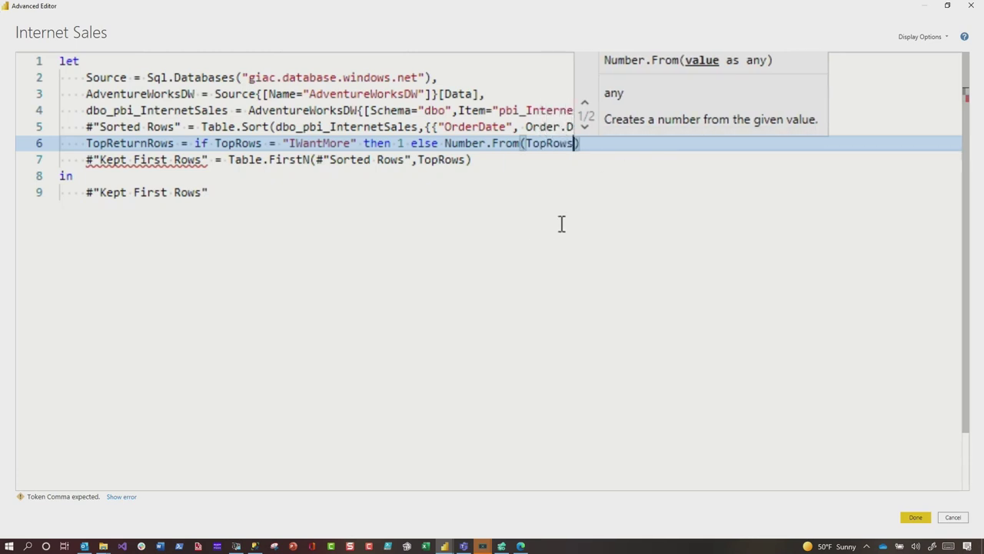
pyautogui.write('),')
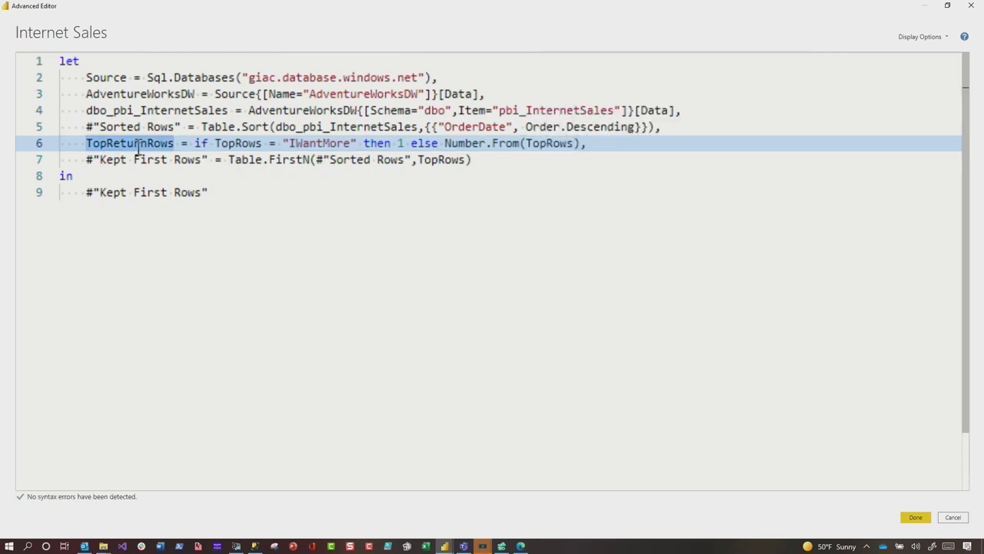
# Make Table.FirstN use TopReturnRows instead of TopRows and apply the code
pyautogui.click(454, 167)
pyautogui.doubleClick(429, 161)
pyautogui.write('TopReturnRows')
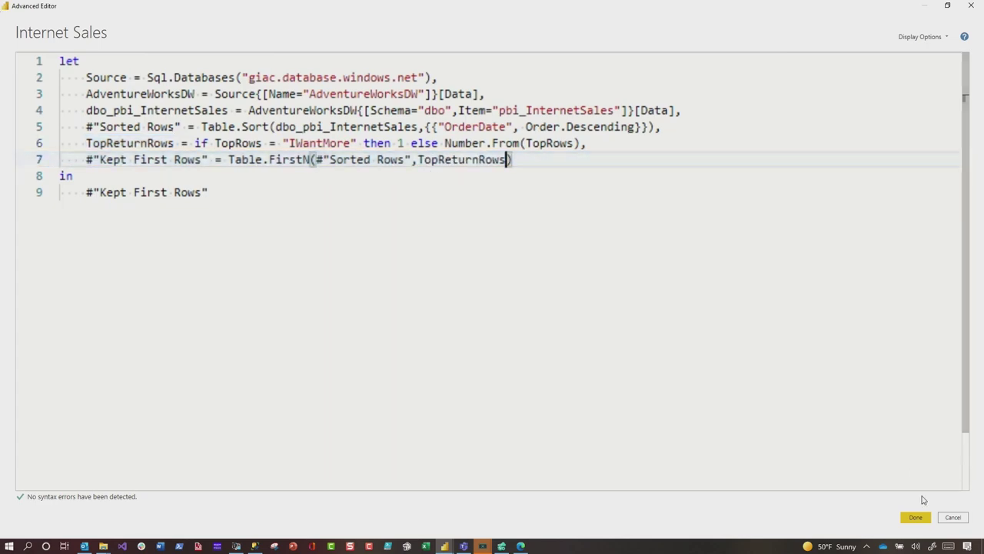
pyautogui.click(917, 518)
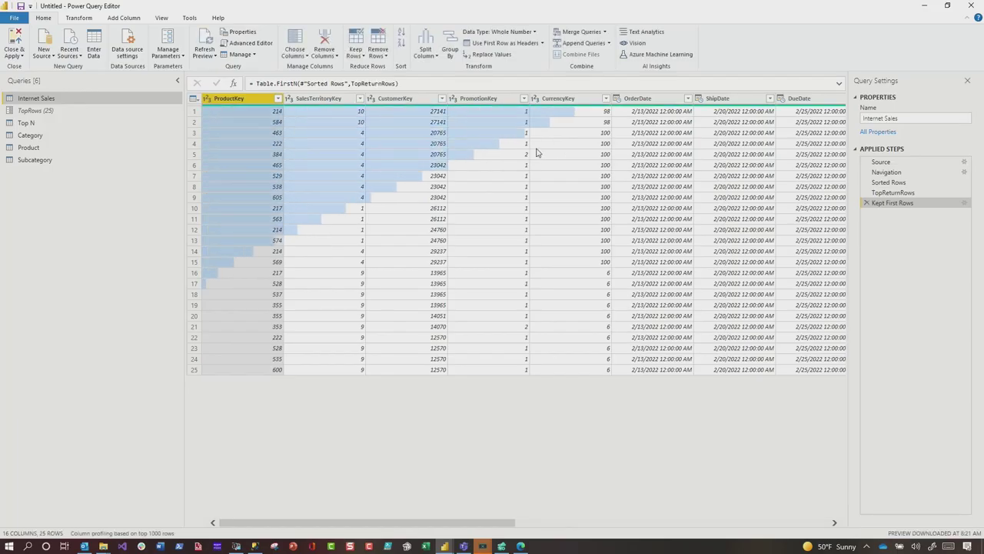
# Check the TopRows parameter's current value
pyautogui.click(35, 113)
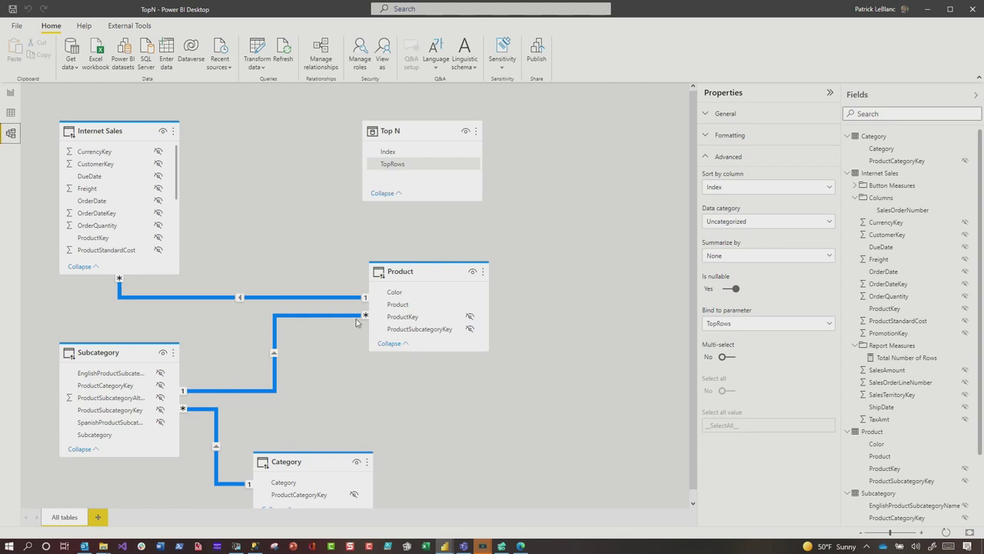
# Move the Top N table further left in the model diagram
pyautogui.moveTo(406, 128); pyautogui.dragTo(380, 123)
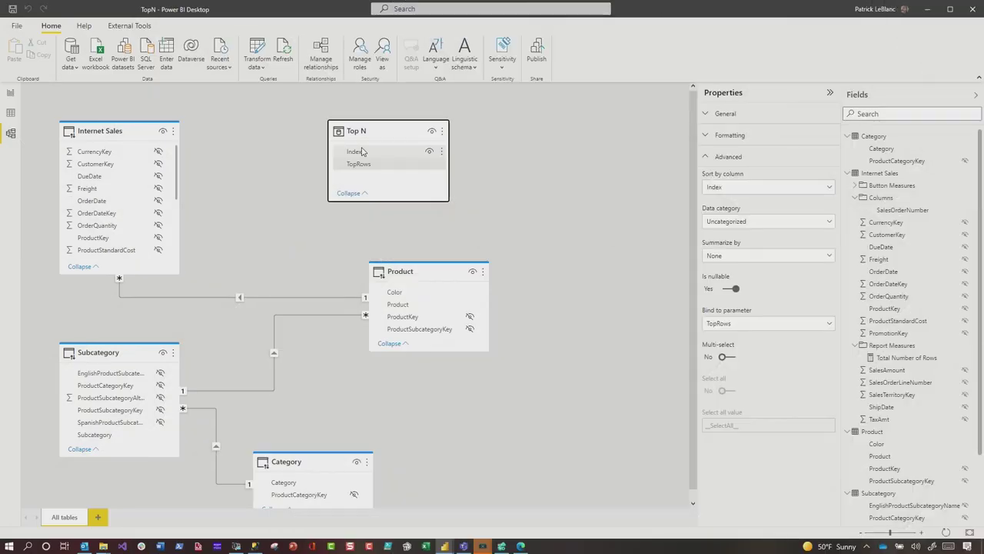
pyautogui.moveTo(364, 132); pyautogui.dragTo(341, 136)
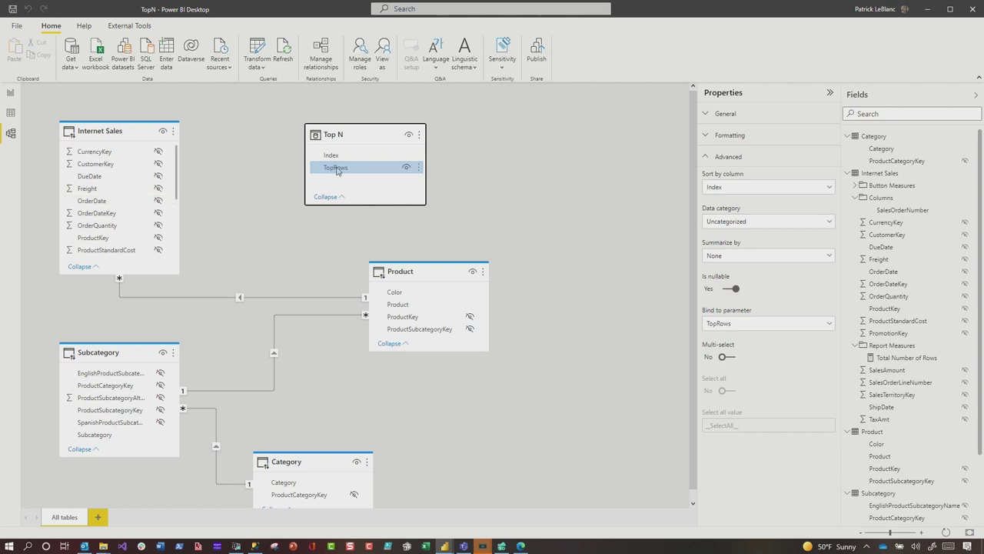
pyautogui.moveTo(350, 135); pyautogui.dragTo(299, 132)
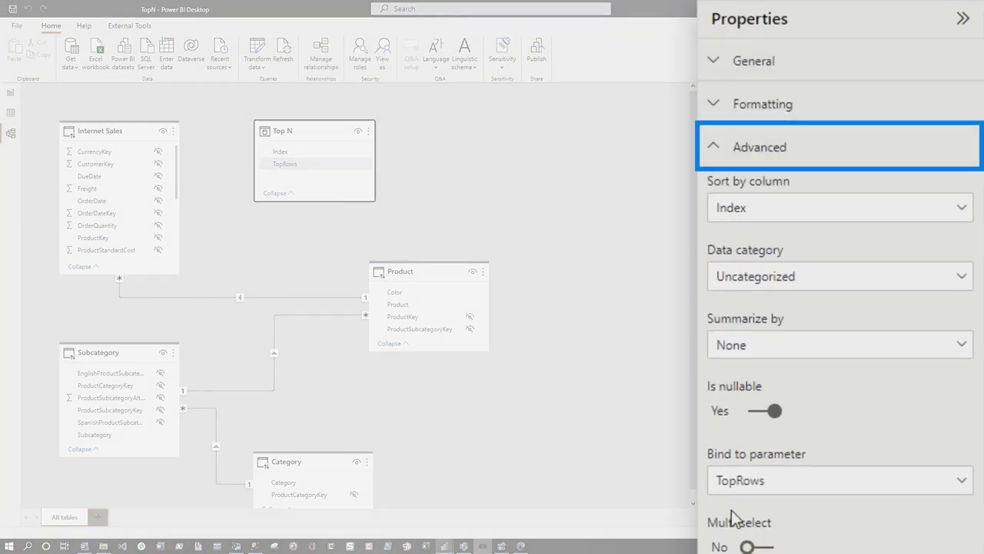
# Bind Top N's TopRows column to the TopRows parameter, then open the Dynamic M report page
pyautogui.scroll(-3, 731, 517)
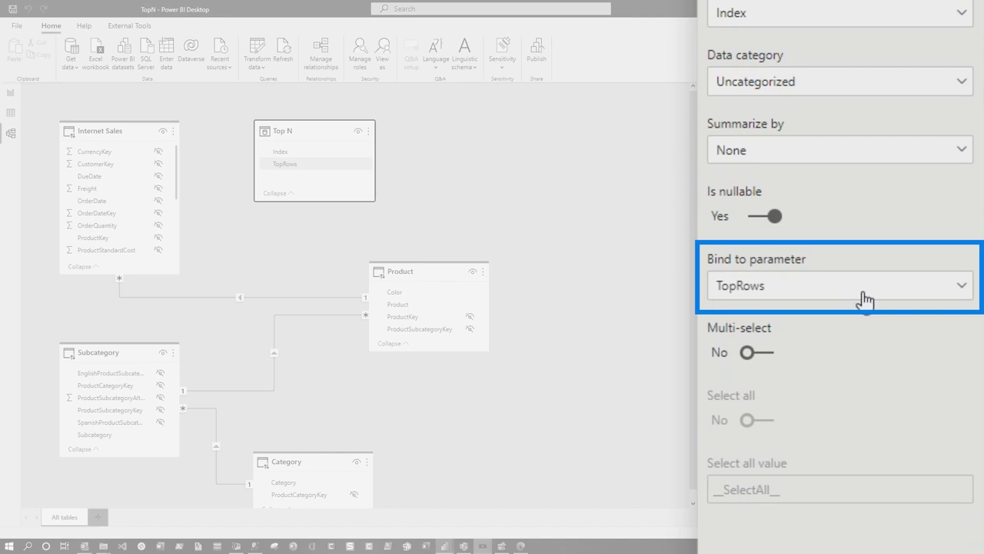
pyautogui.click(864, 299)
pyautogui.click(760, 342)
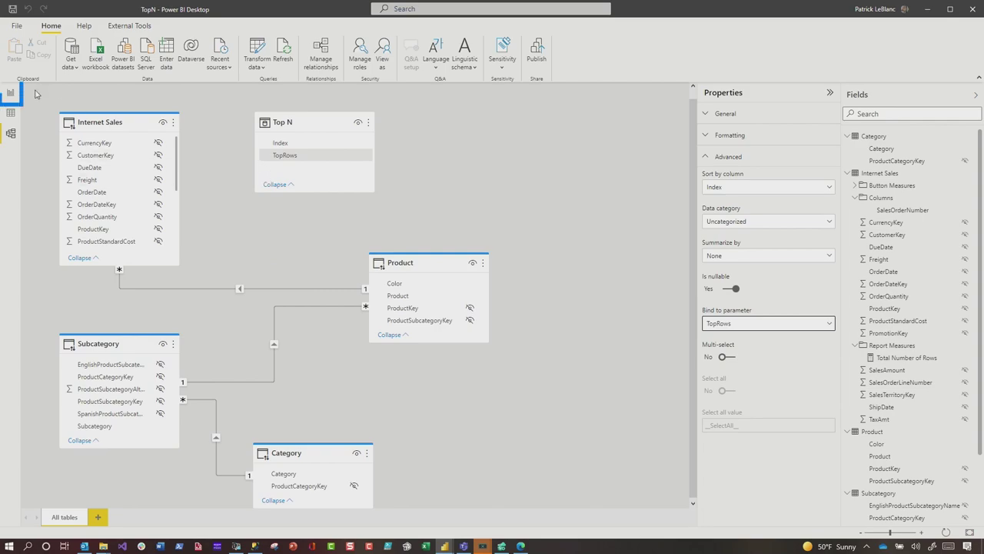
pyautogui.click(10, 93)
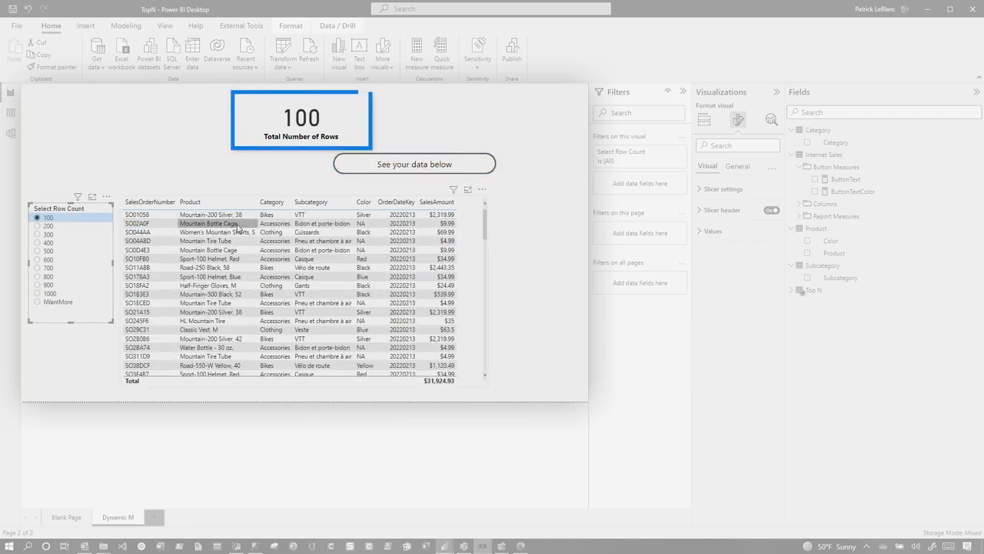
# Scroll through the report table showing 200 rows totaling $50,373.92
pyautogui.scroll(-10, 285, 333)
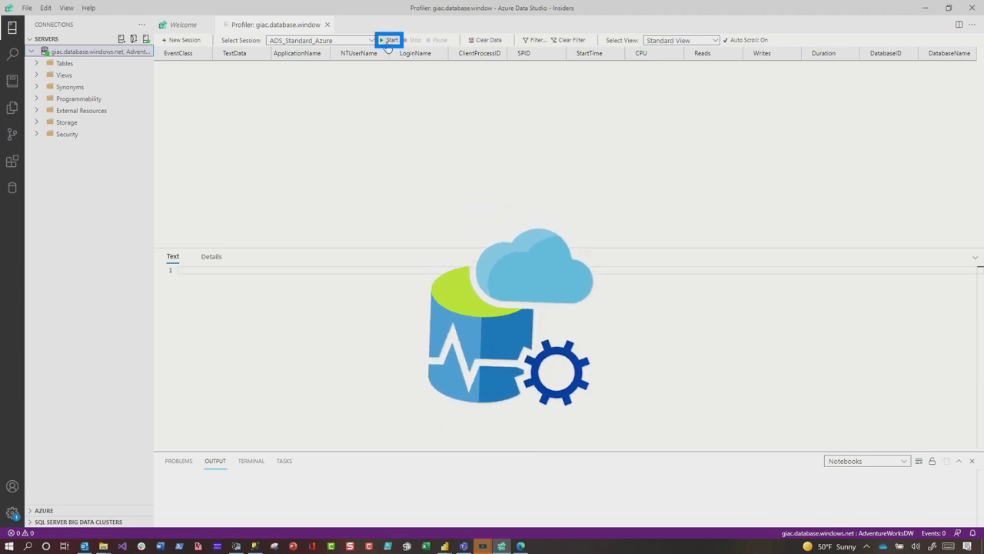
# Start the profiler trace and pick 700 in the Select Row Count slicer
pyautogui.click(389, 43)
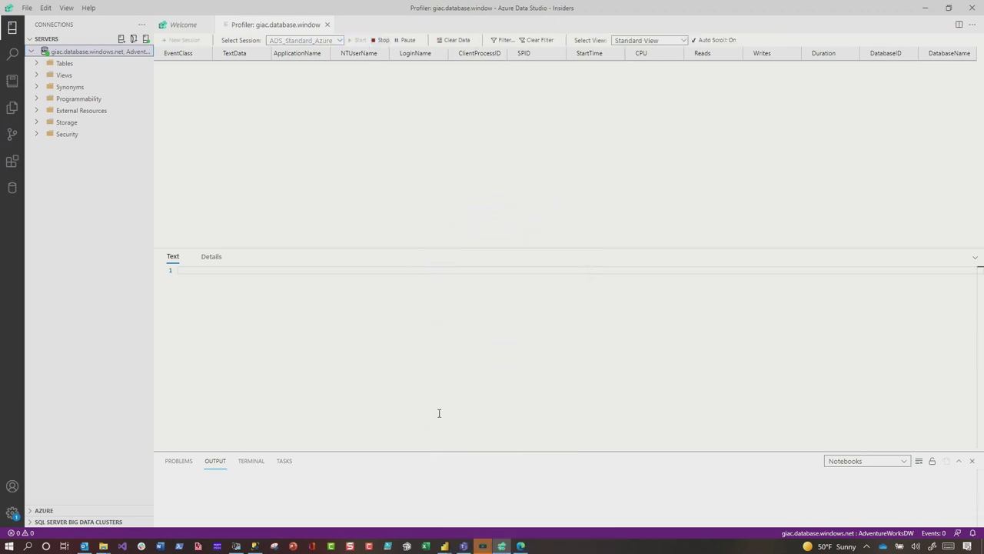
pyautogui.moveTo(445, 544)
pyautogui.click(474, 513)
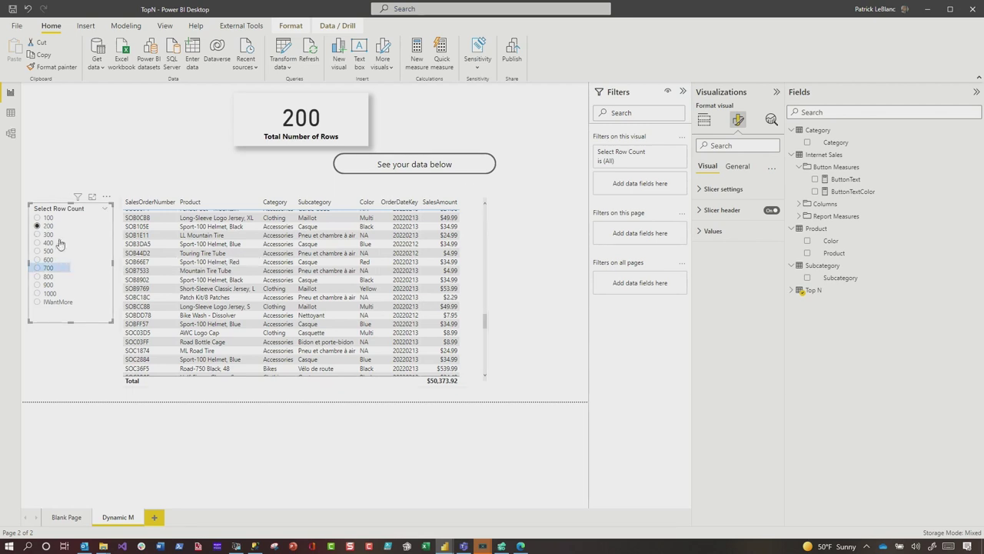
pyautogui.click(49, 268)
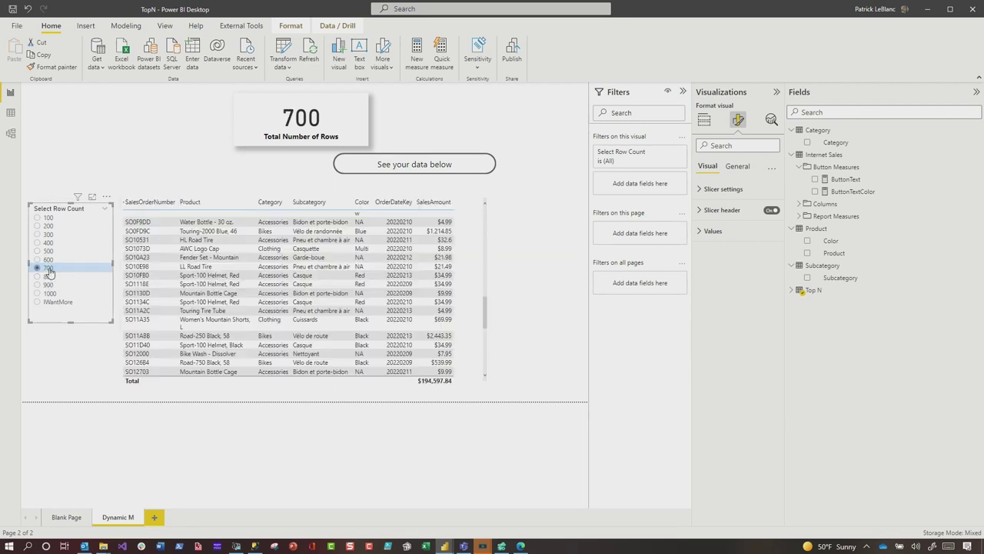
# Confirm sql_batch_completed shows a select top 700 query, then minimize Azure Data Studio
pyautogui.click(500, 546)
pyautogui.click(221, 96)
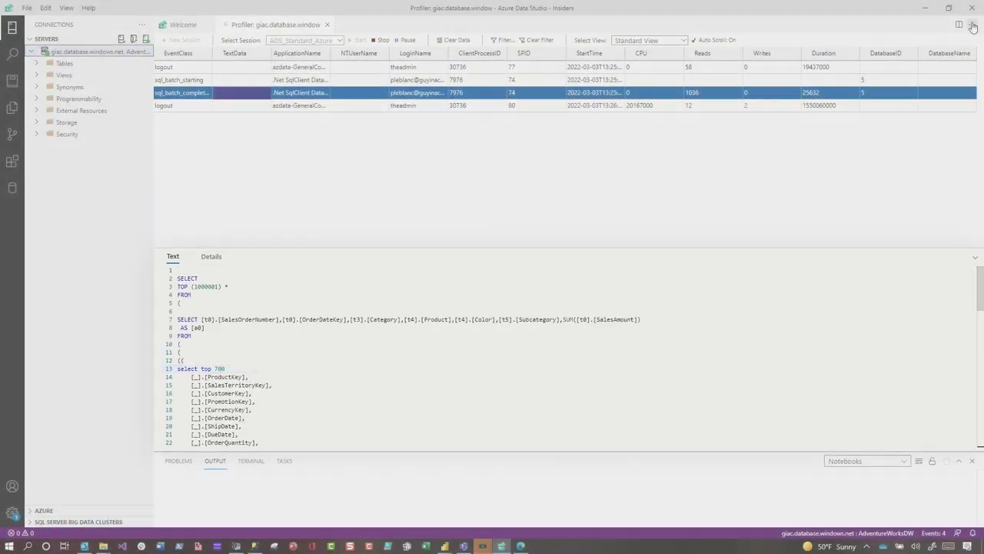
pyautogui.click(926, 9)
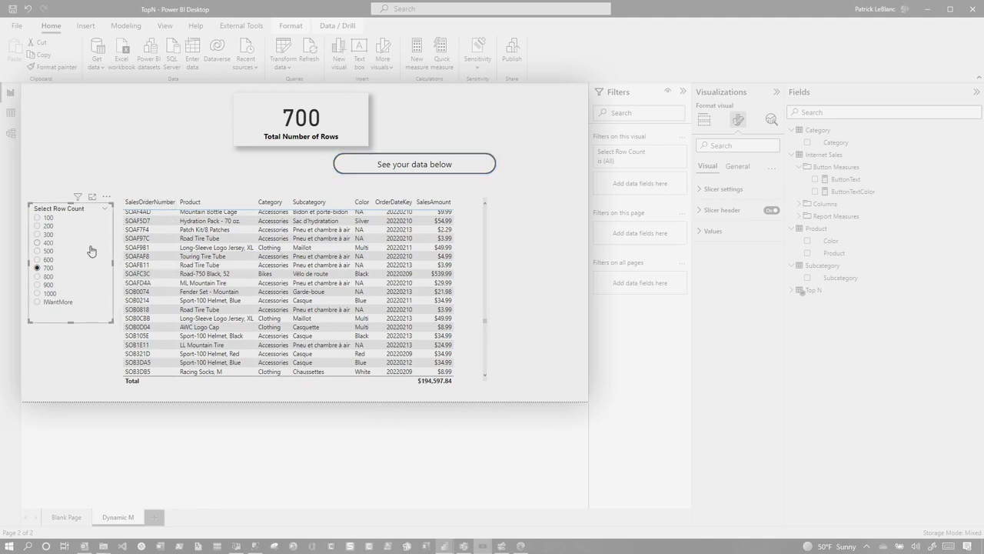
# Pick 1000, then IWantMore in Select Row Count, leaving 1 row ($34.99)
pyautogui.moveTo(44, 218); pyautogui.dragTo(46, 293)
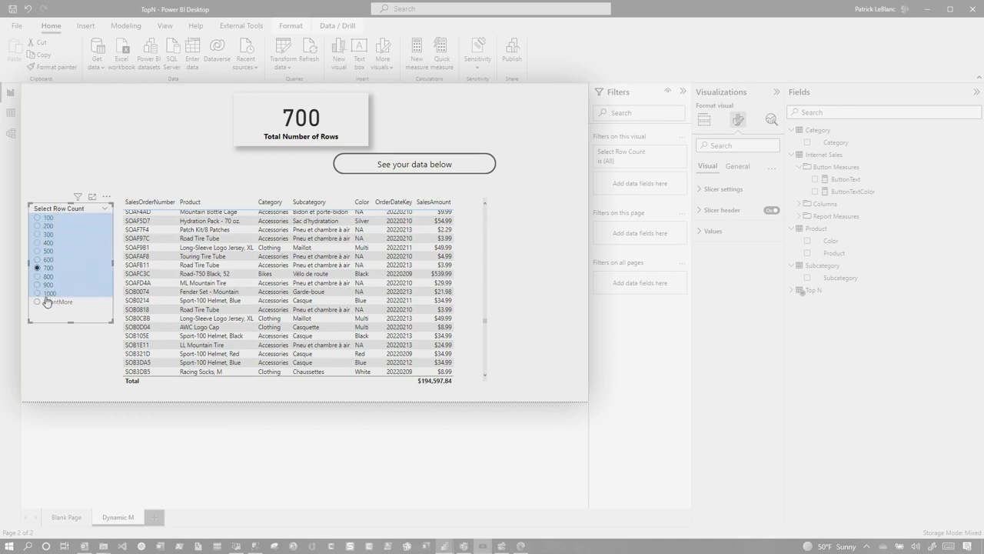
pyautogui.click(46, 295)
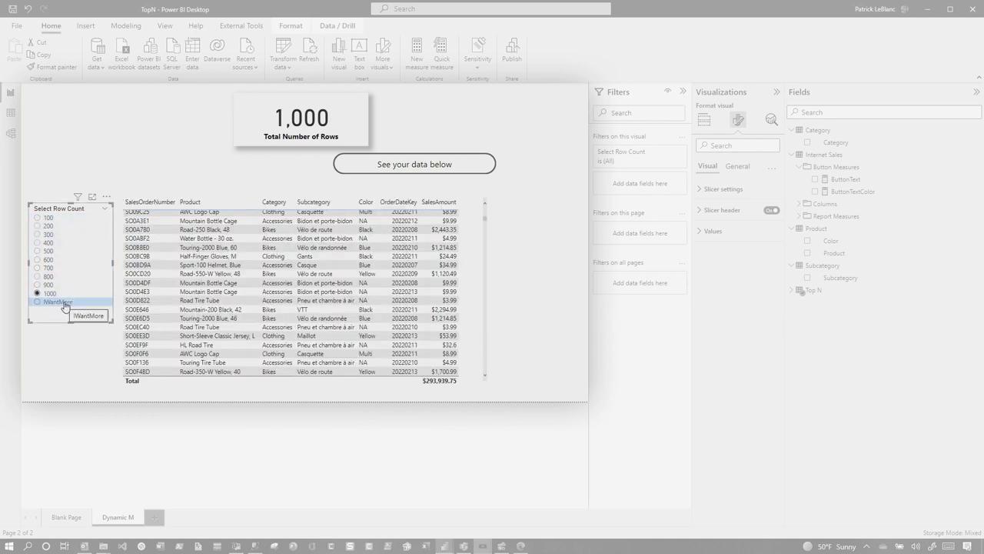
pyautogui.click(65, 305)
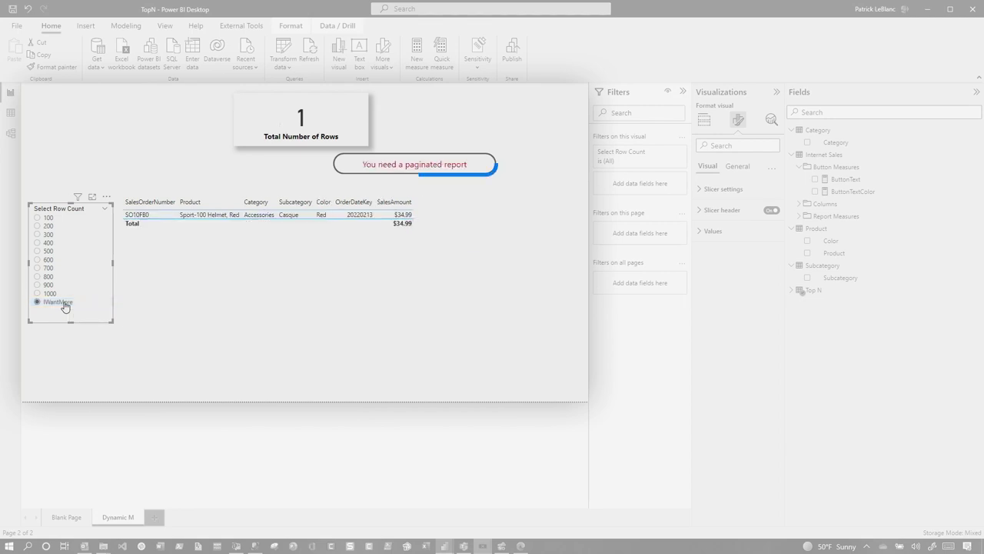